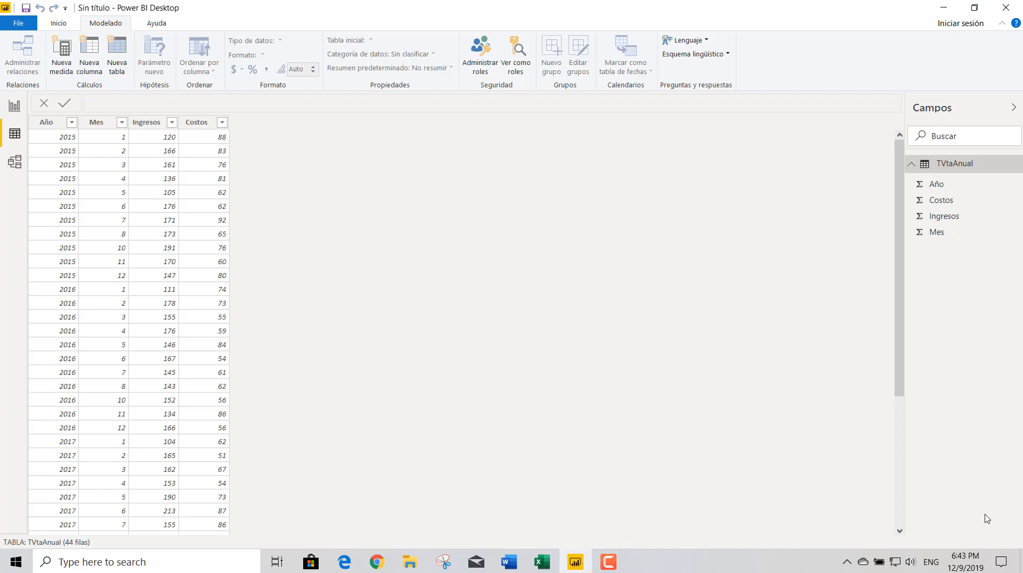
- Create a new measure from the report view and name it TotalIngresos
click(15, 105)
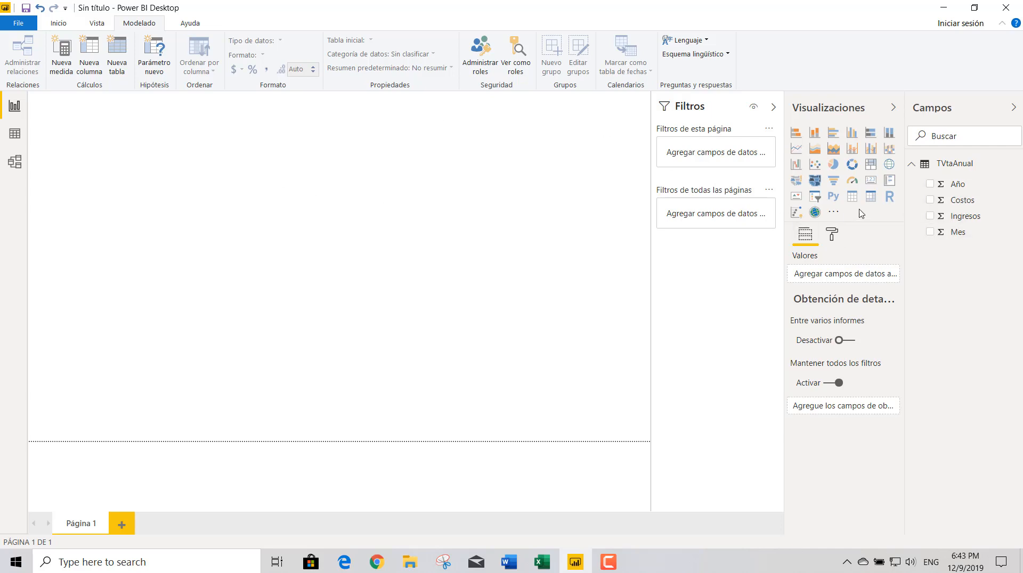
click(62, 59)
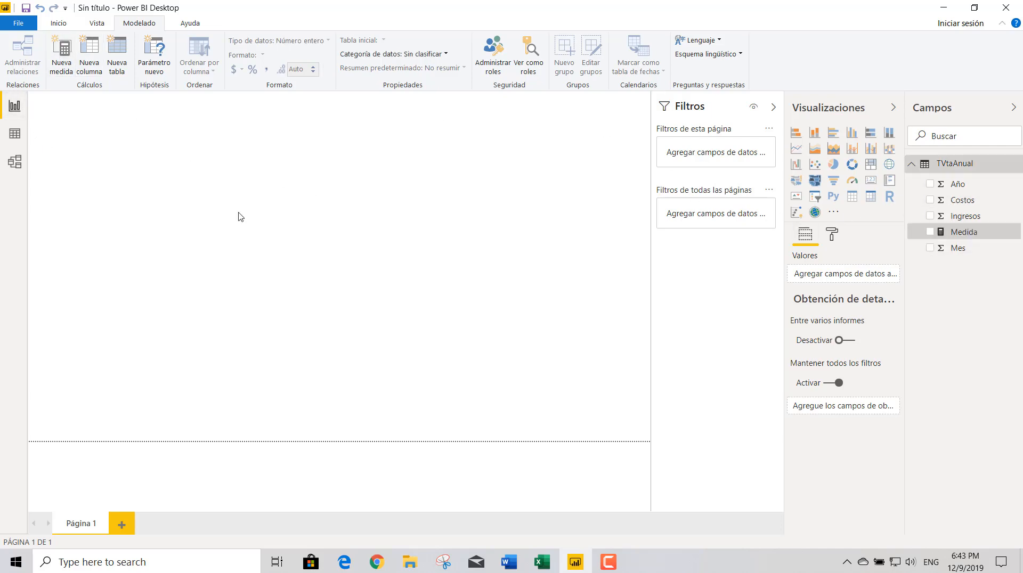
click(124, 105)
key(BackSpace)
key(BackSpace)
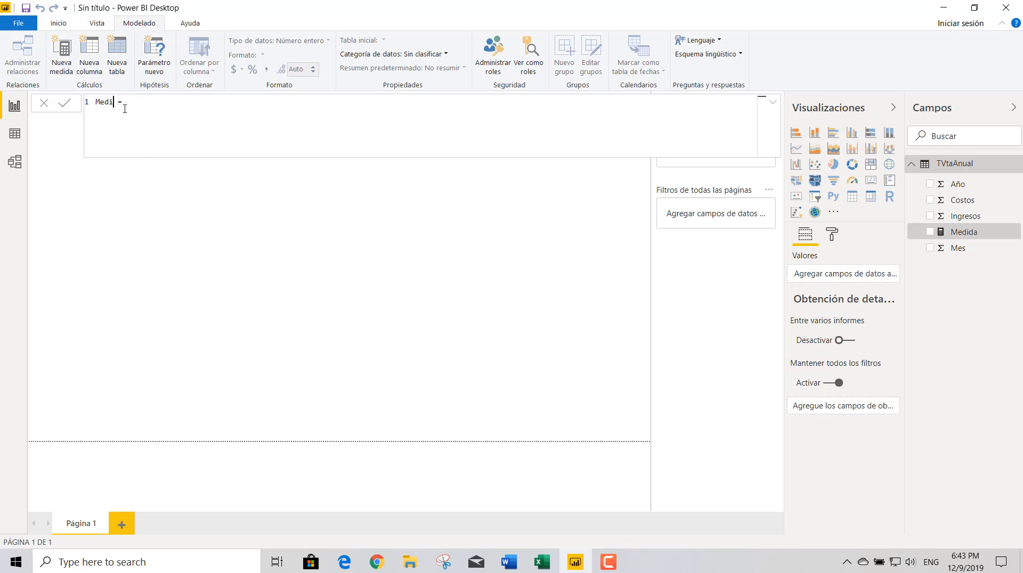
key(BackSpace)
key(BackSpace)
key(BackSpace)
key(BackSpace)
text(TotalIngresos)
- Define the TotalIngresos measure as SUM(TVtaAnual[Ingresos]) and commit it
click(169, 106)
text(SUM)
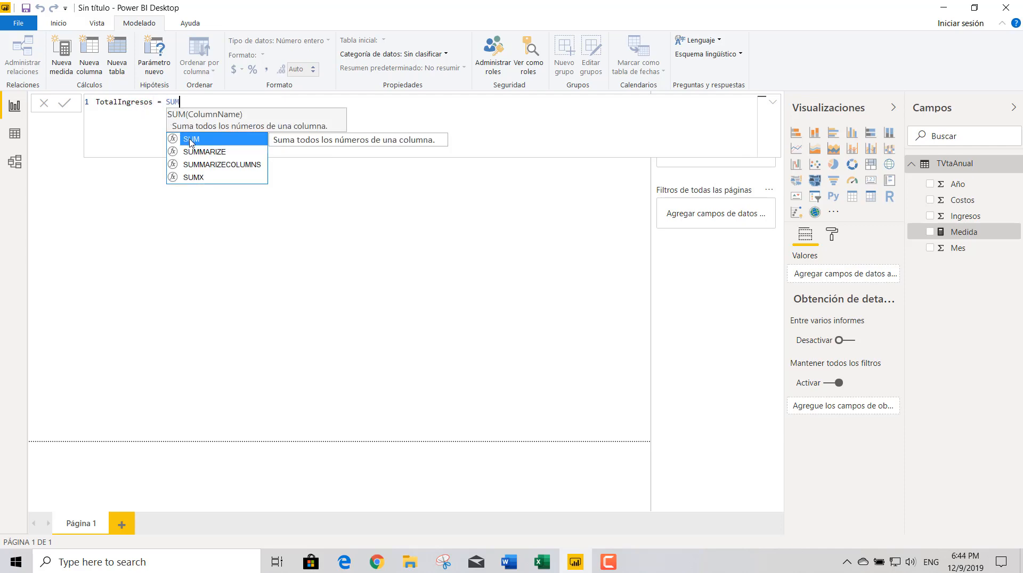
double_click(190, 141)
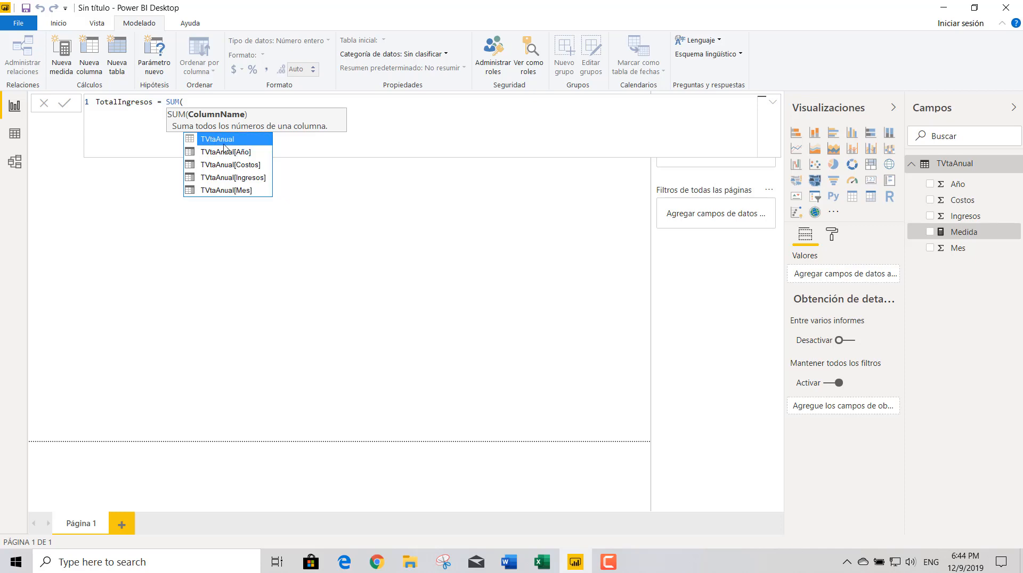
double_click(227, 180)
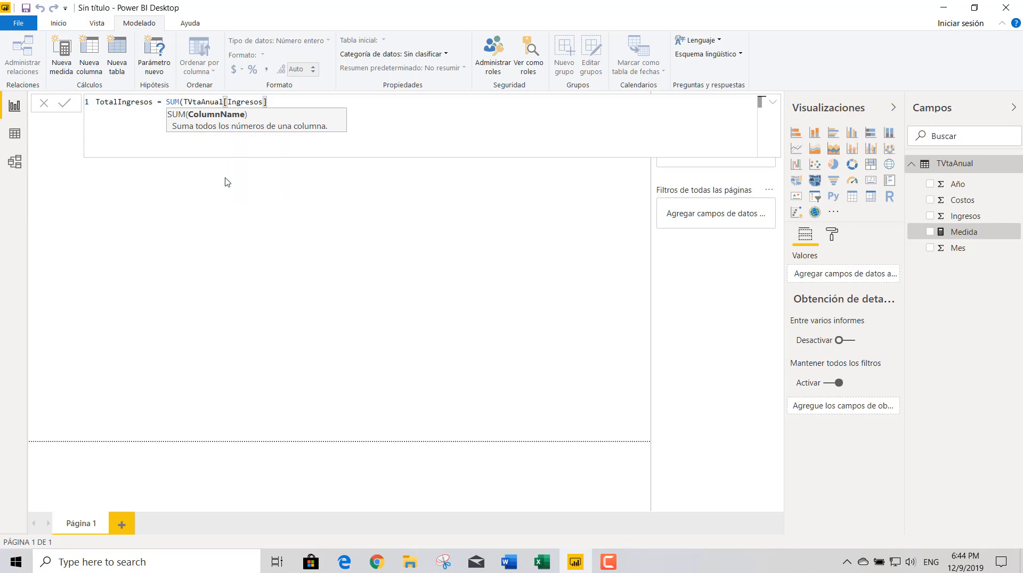
text())
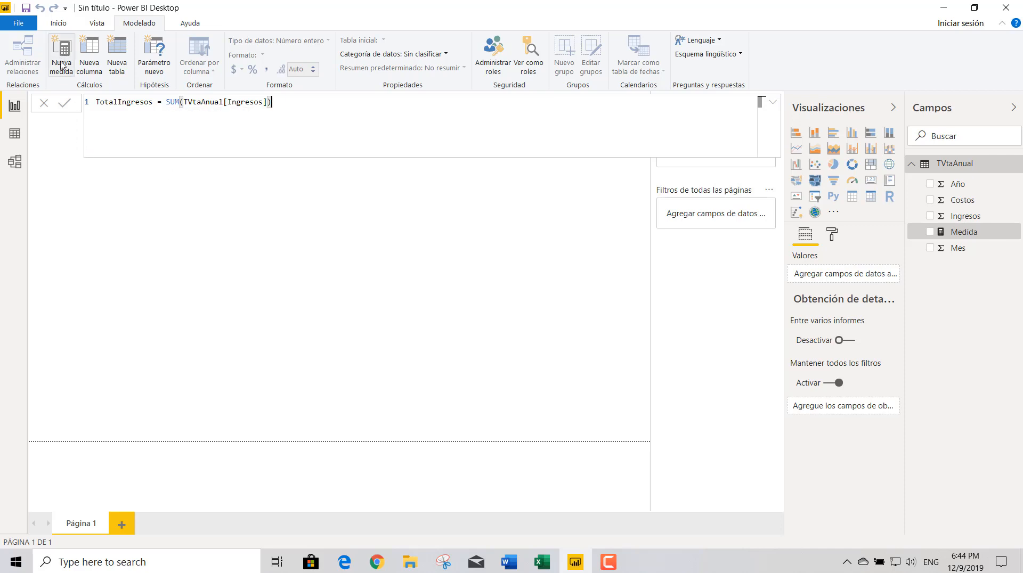
click(62, 109)
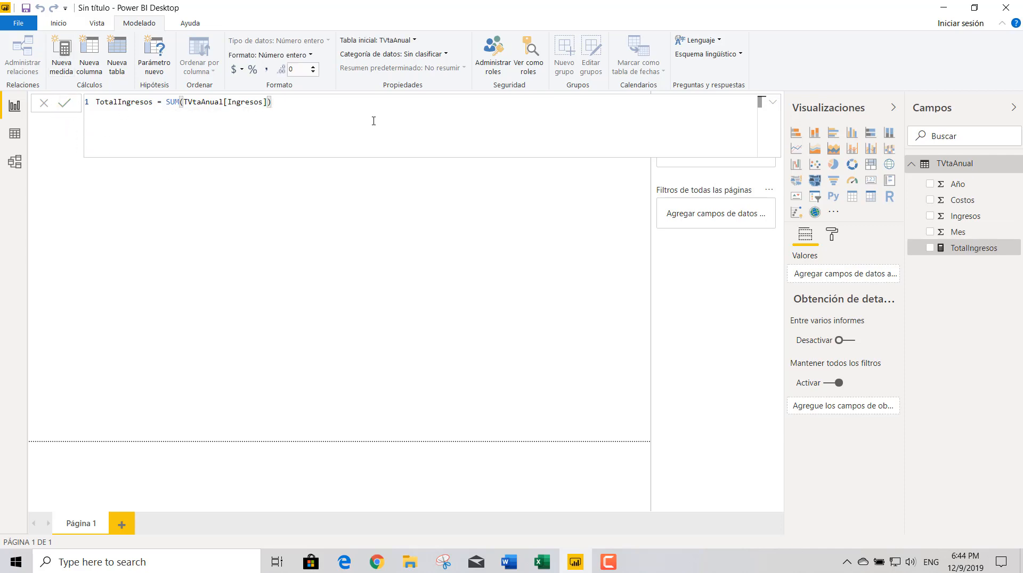
- Create a second measure, TotalCosto = SUM(TVtaAnual[Costos])
click(61, 59)
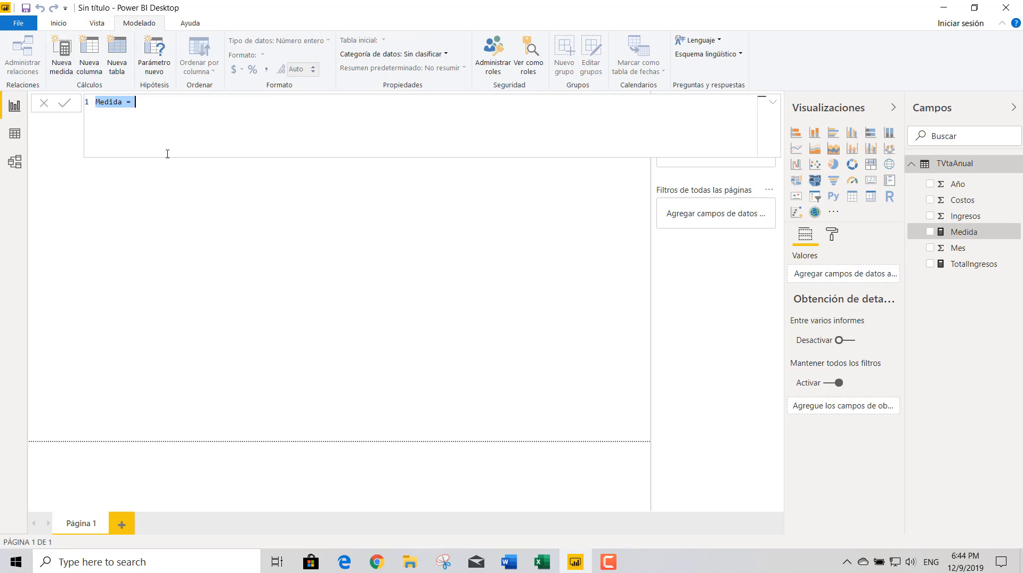
text(TotalCosto = sum)
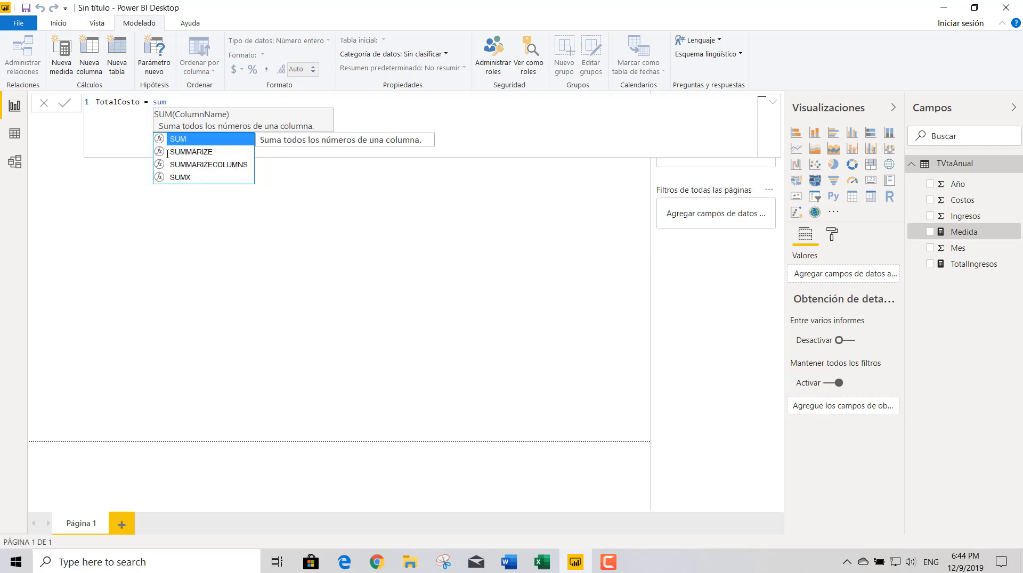
click(177, 140)
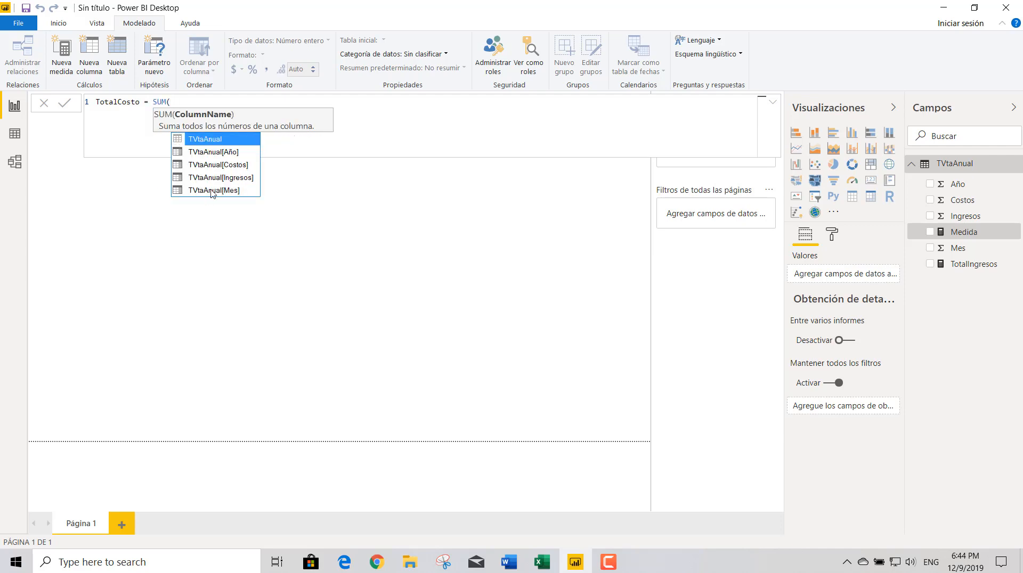
click(214, 166)
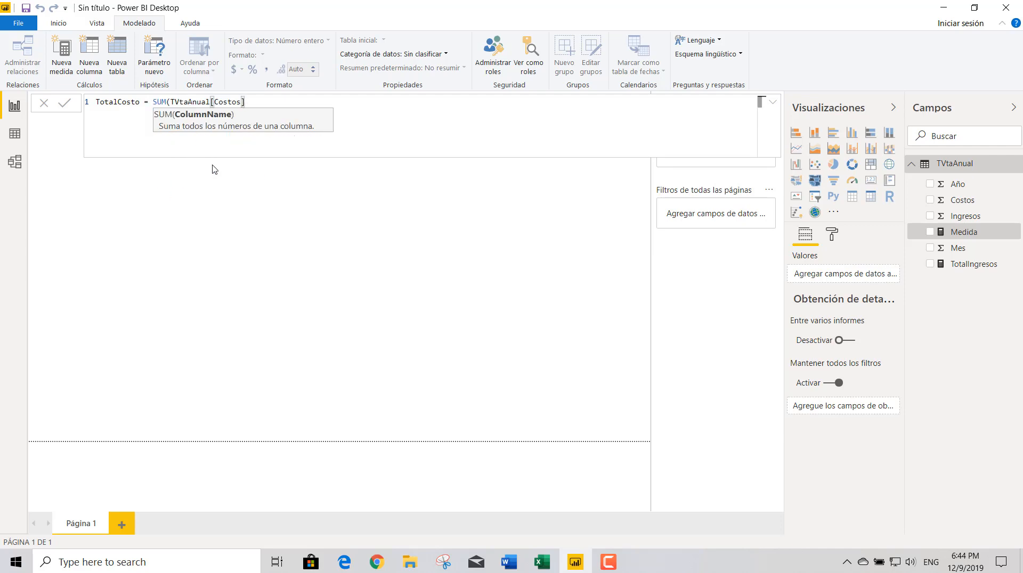
text())
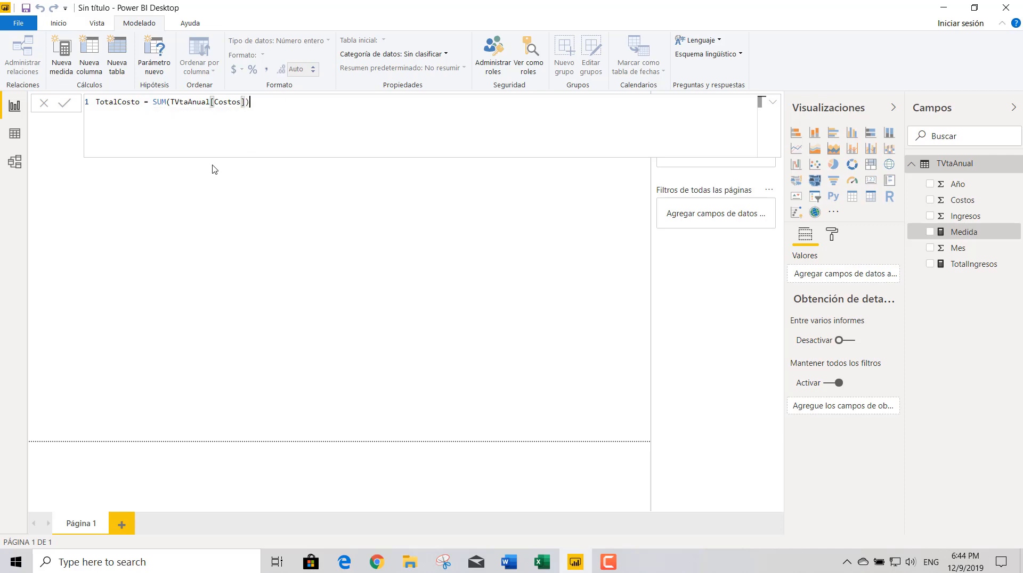
click(65, 104)
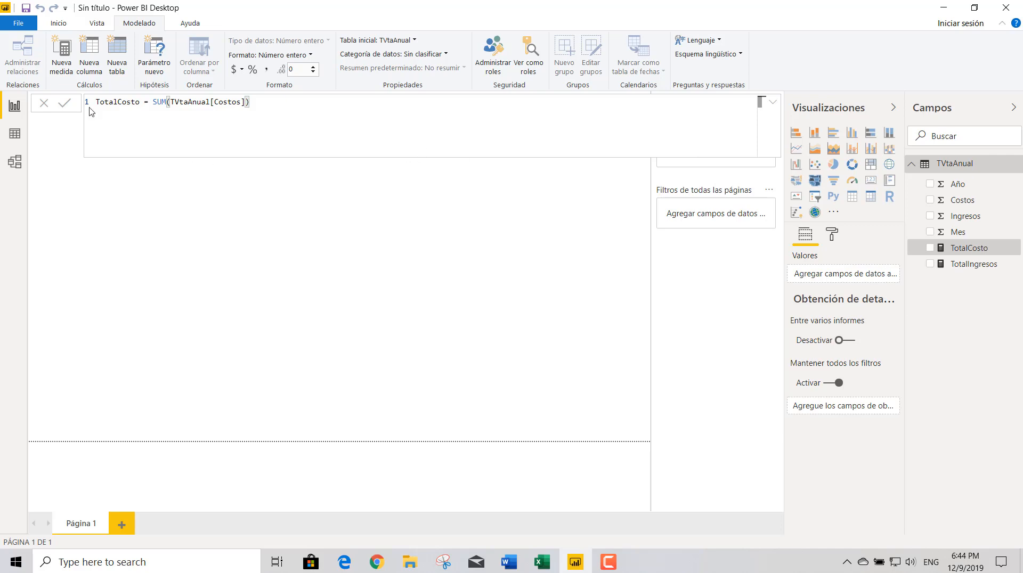
- Add a third measure, name it Margen, and start its formula with a measure reference
click(61, 56)
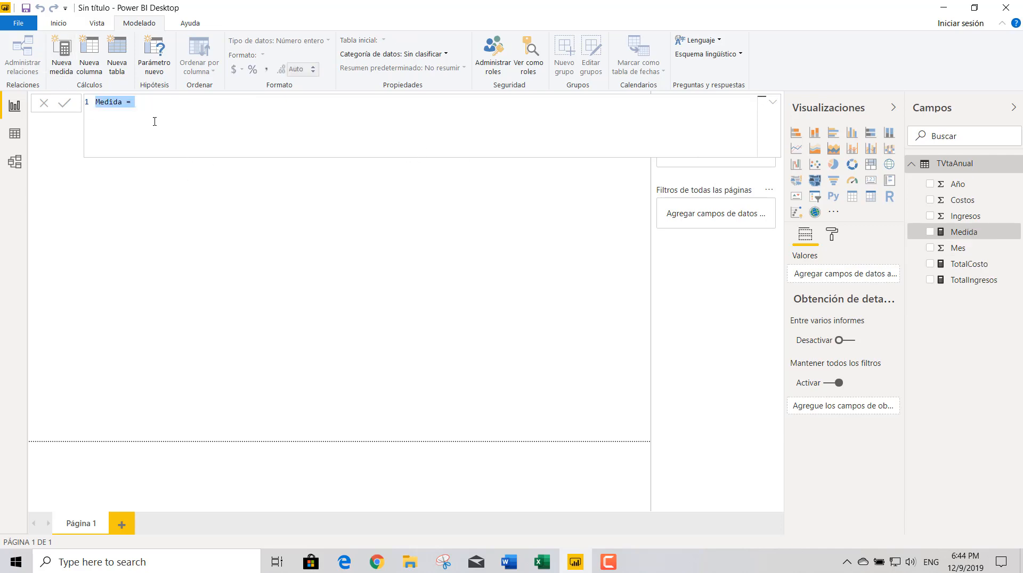
click(124, 106)
key(BackSpace)
key(BackSpace)
key(BackSpace)
key(BackSpace)
key(BackSpace)
text(argen = [)
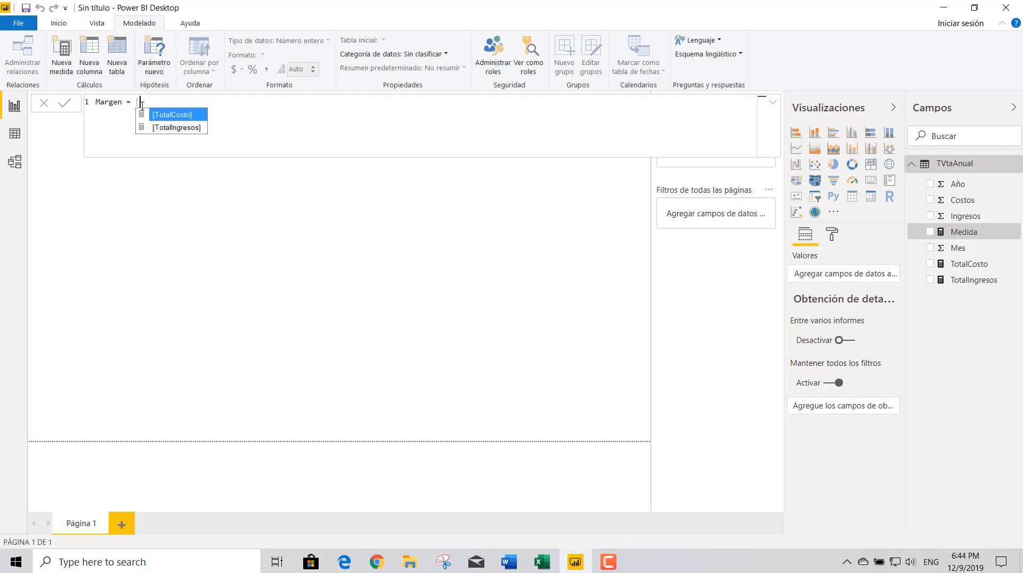
- Define Margen as [TotalIngresos]-[TotalCosto] and commit the formula
double_click(171, 127)
text(-)
text([)
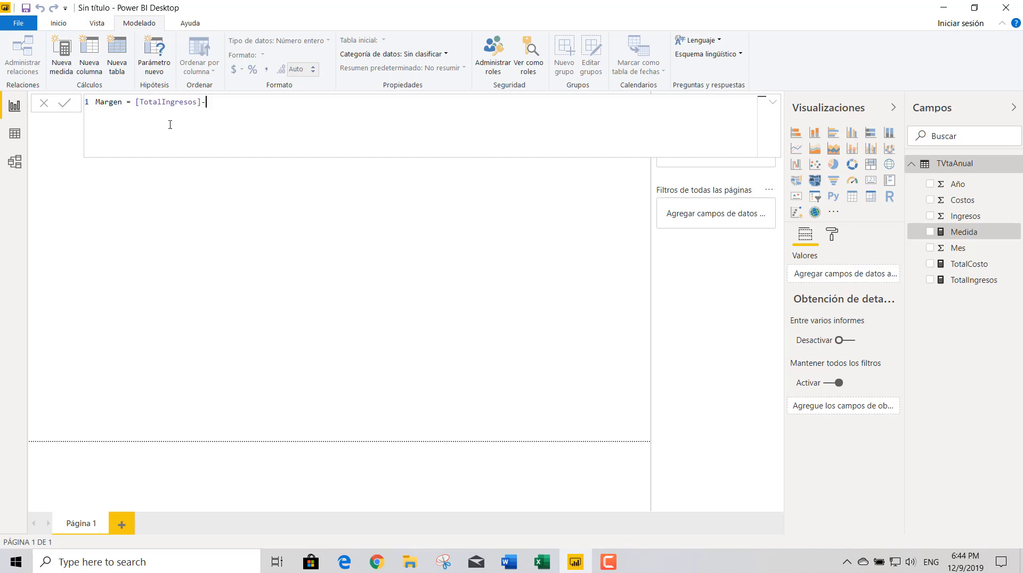
double_click(234, 115)
click(64, 104)
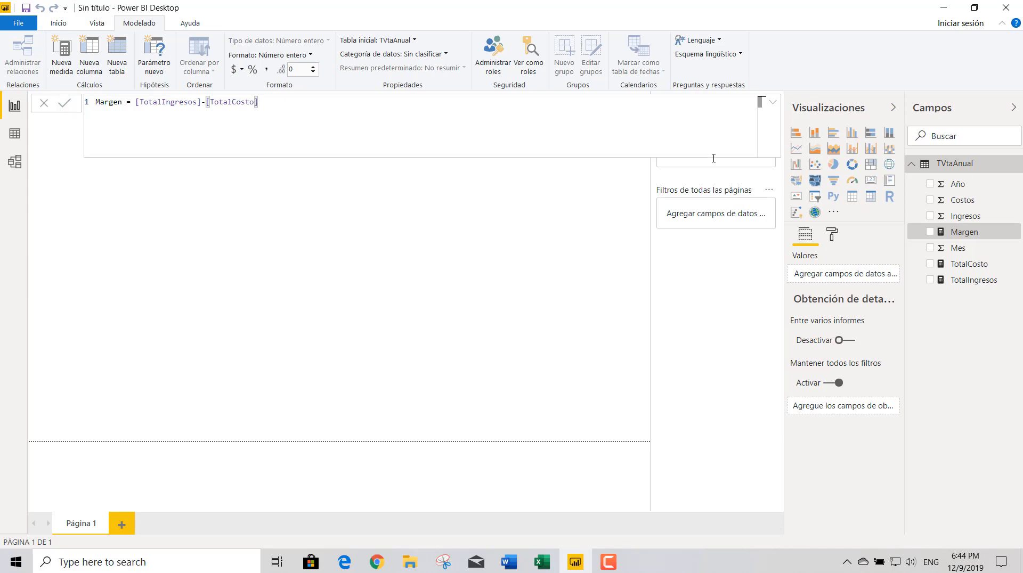
click(267, 70)
click(106, 190)
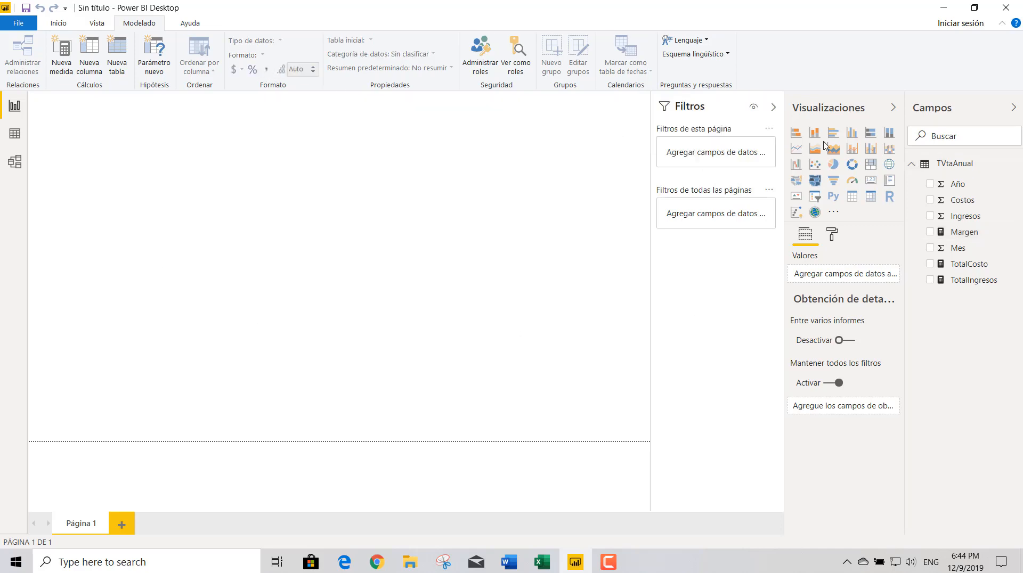
- Add a table visual with Año, TotalIngresos, TotalCosto and Margen, and set Año to No resumir
click(852, 197)
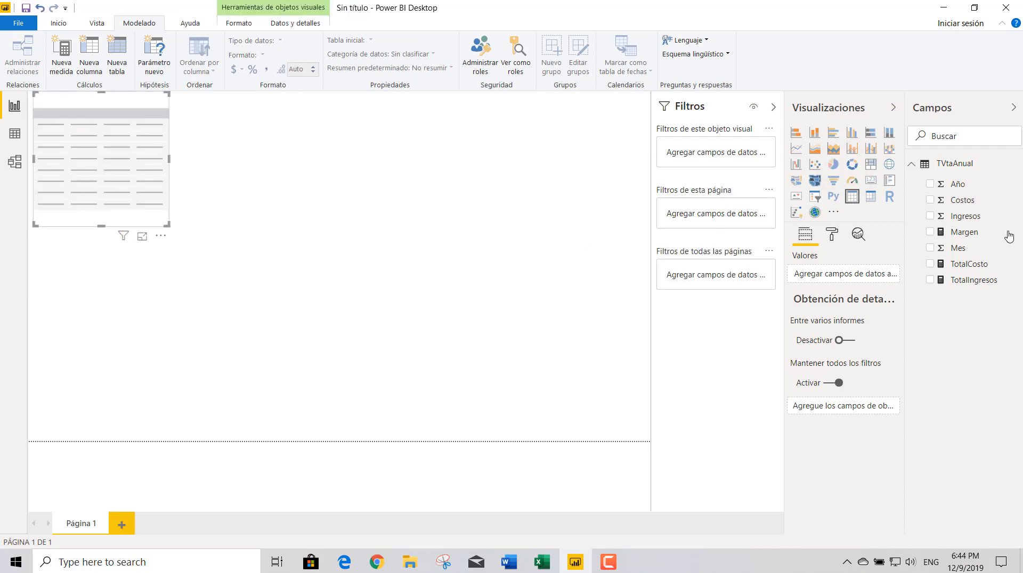
click(930, 185)
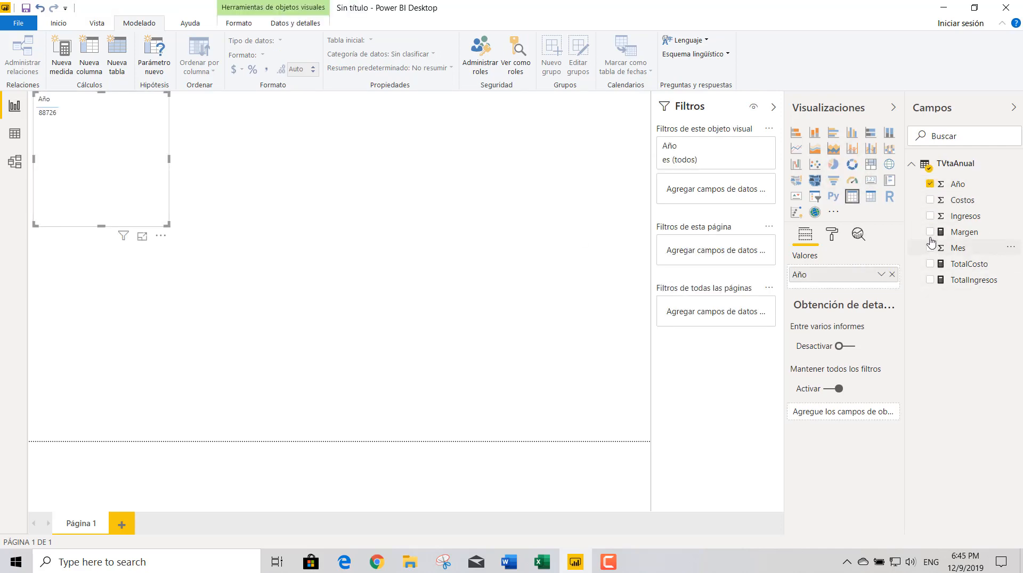
click(930, 281)
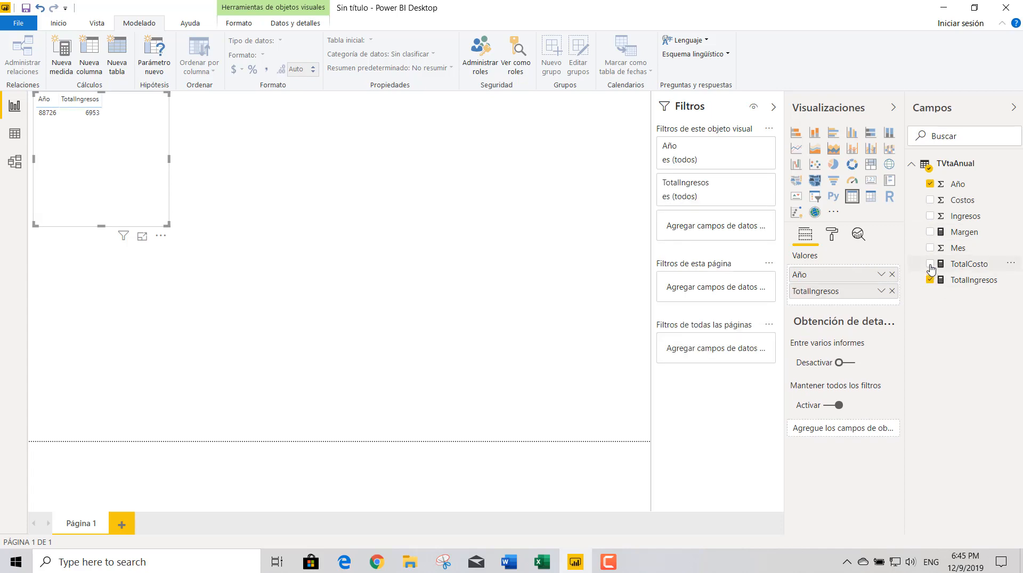
click(930, 264)
click(930, 233)
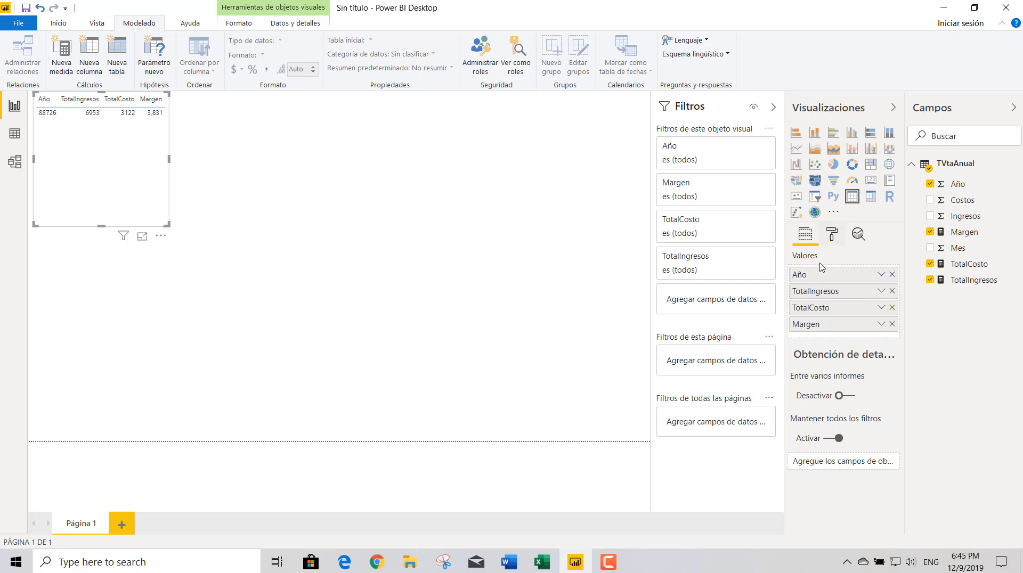
click(882, 275)
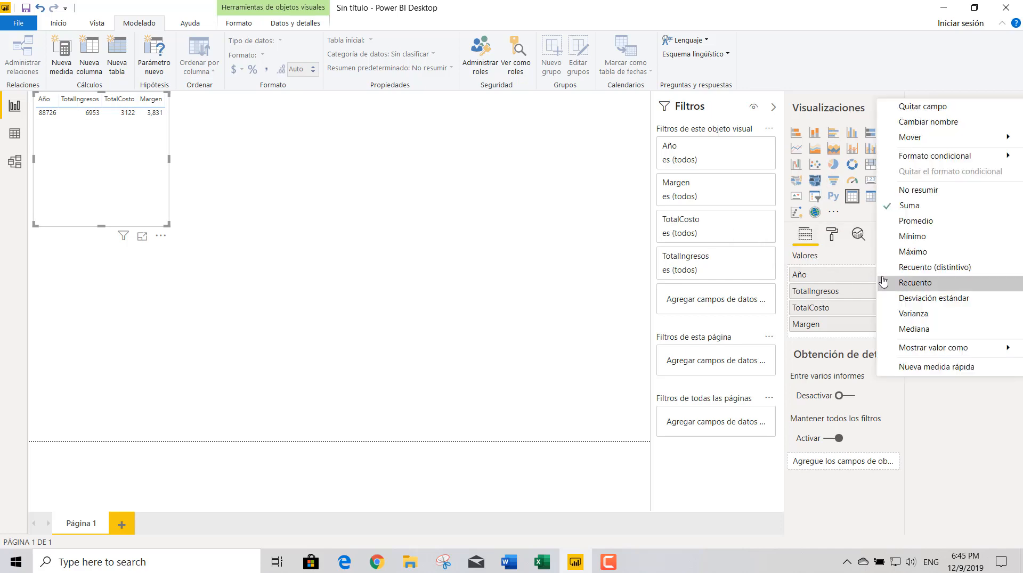
click(906, 190)
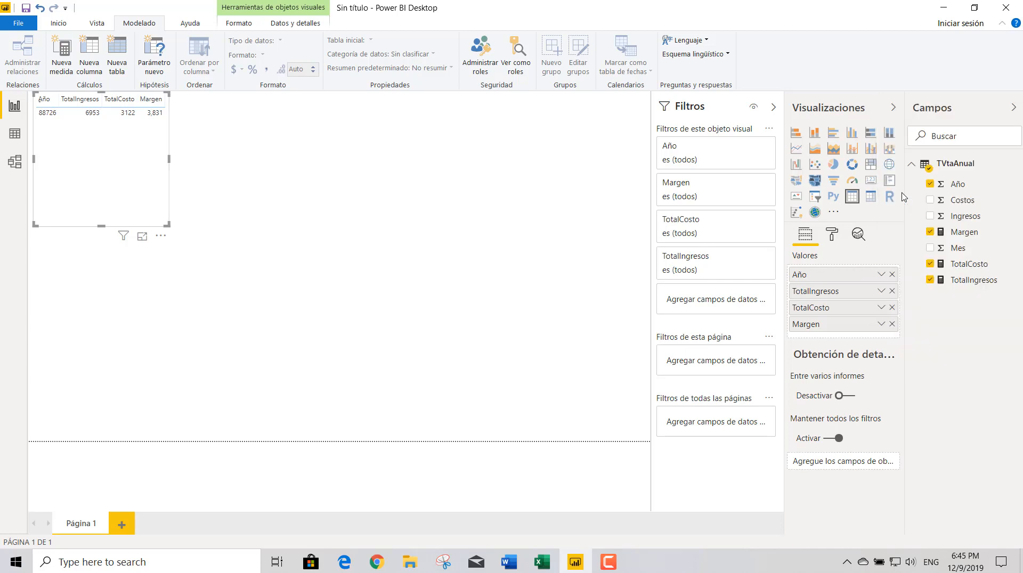
- Set the table's grid text size to 16 pt and enlarge the visual so all four columns fit
click(833, 239)
click(795, 337)
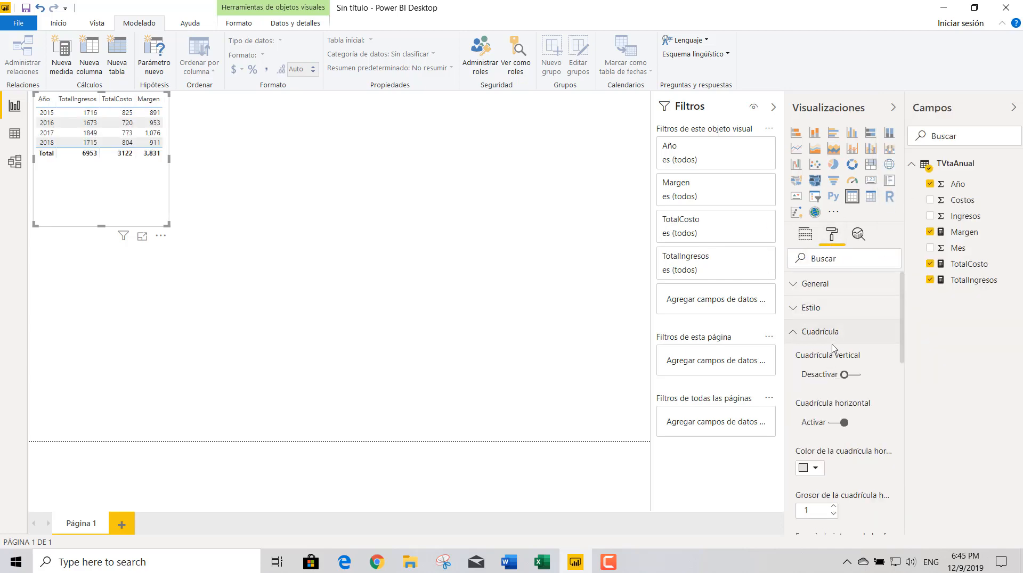
scroll(833, 351, down, 5)
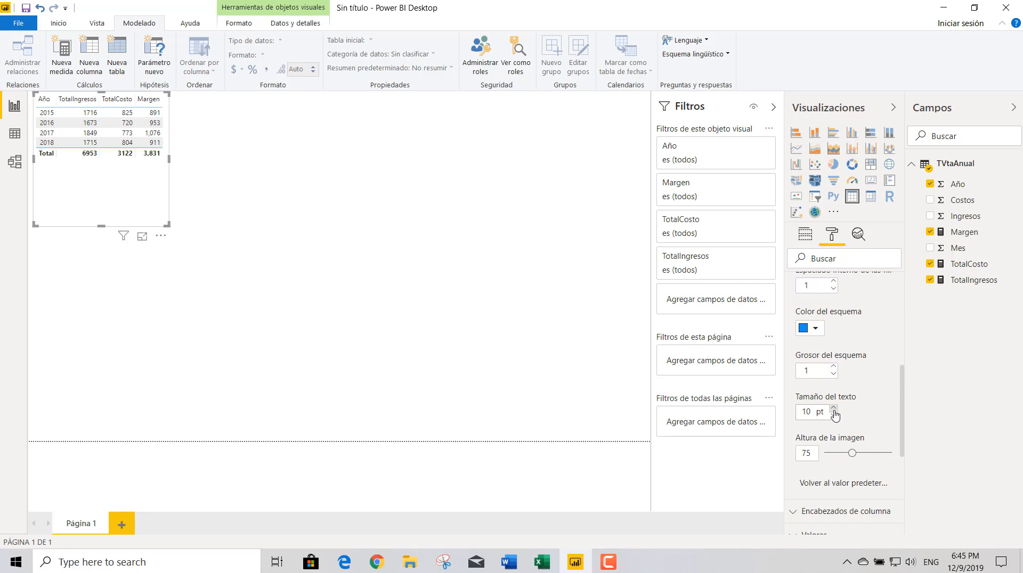
click(834, 408)
click(834, 408)
click(834, 409)
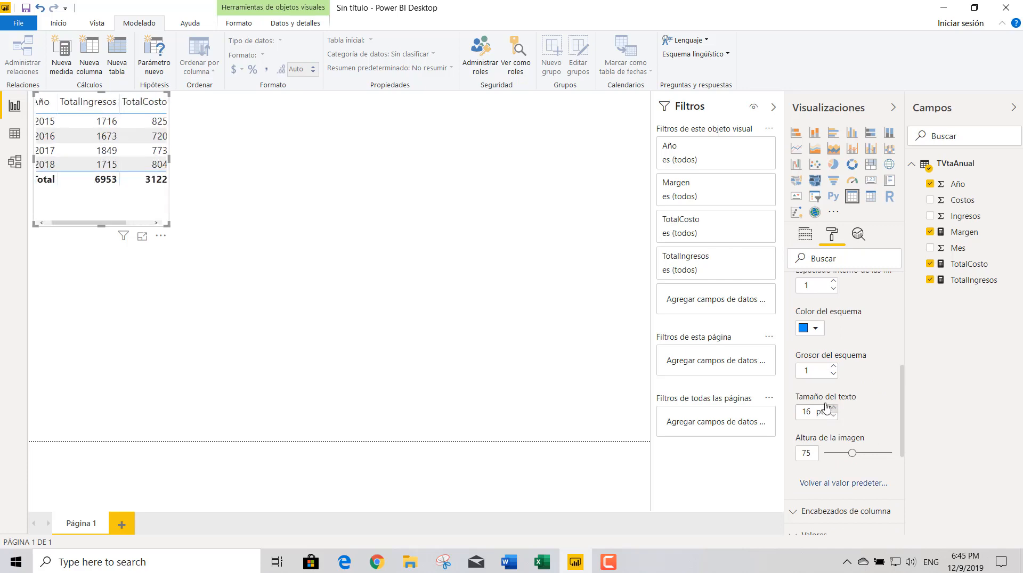
drag(168, 225, 285, 260)
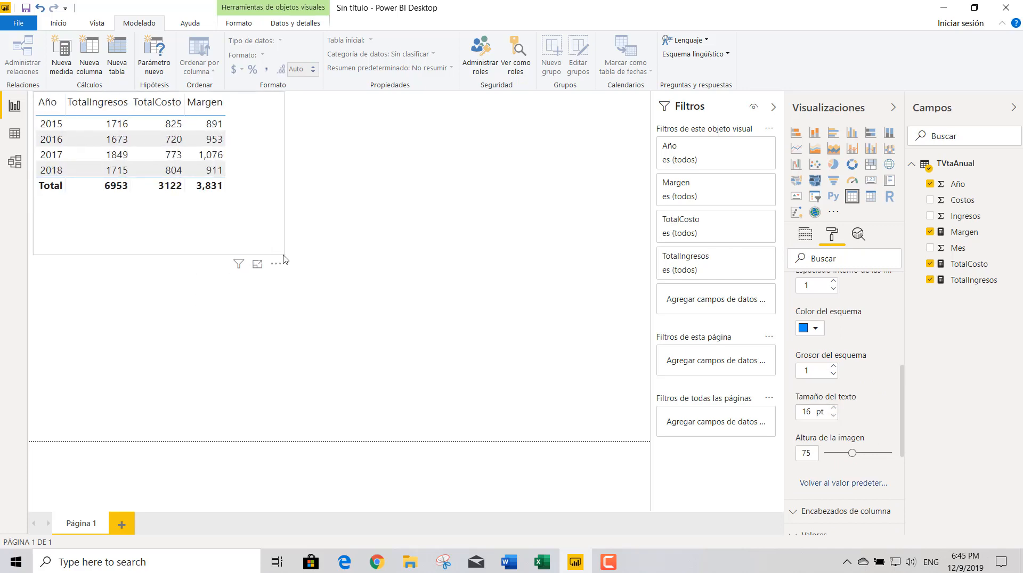
click(163, 260)
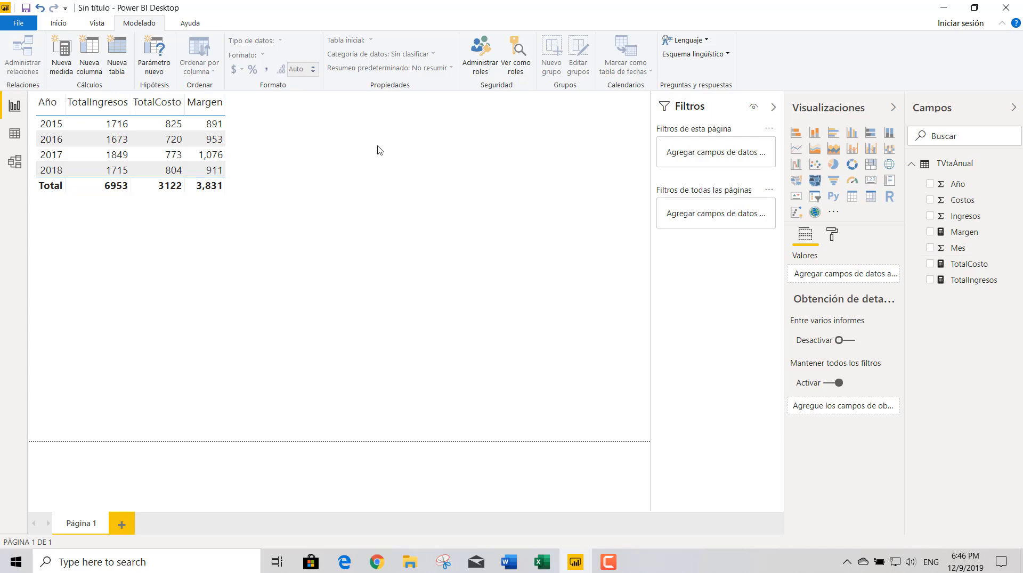
- Create another new measure and name it Margen2
click(62, 60)
click(122, 104)
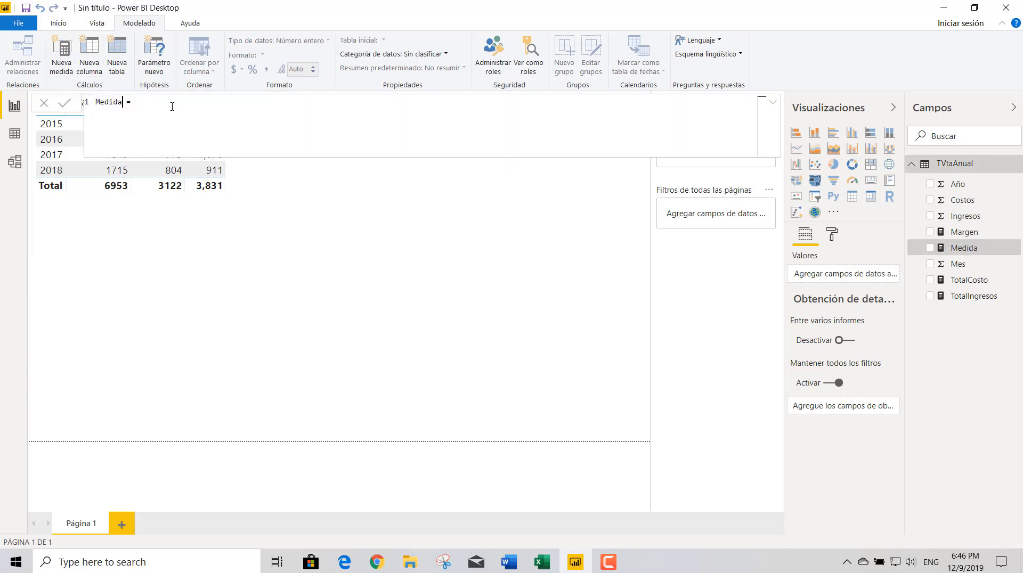
key(BackSpace)
key(BackSpace)
key(BackSpace)
key(BackSpace)
key(BackSpace)
text(argen2)
- On a new line of the Margen2 formula, declare the variable VIngresos as SUM(TVtaAnual[Ingresos])
key(shift+Return)
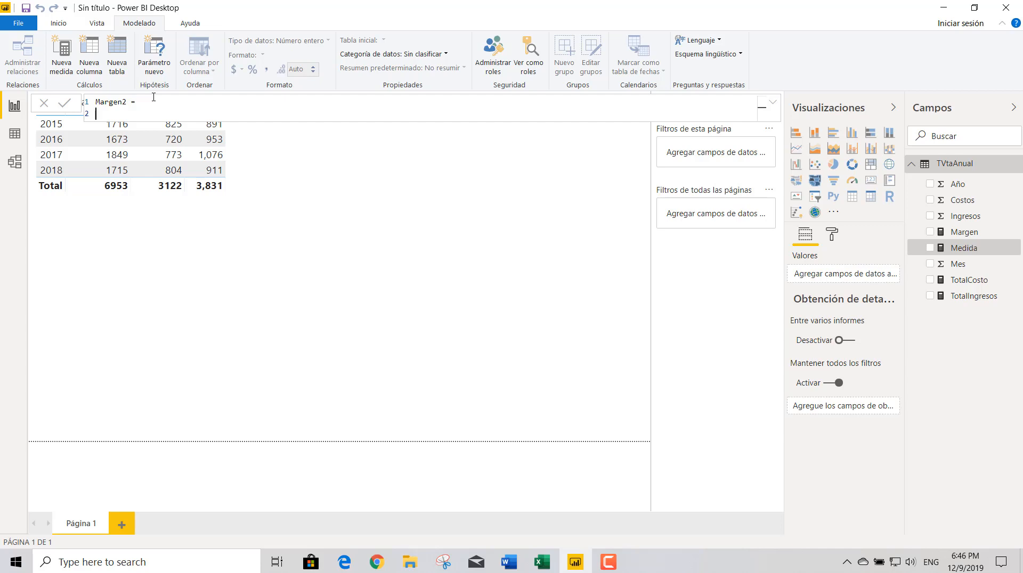
text(VAR VIngresos = SUM)
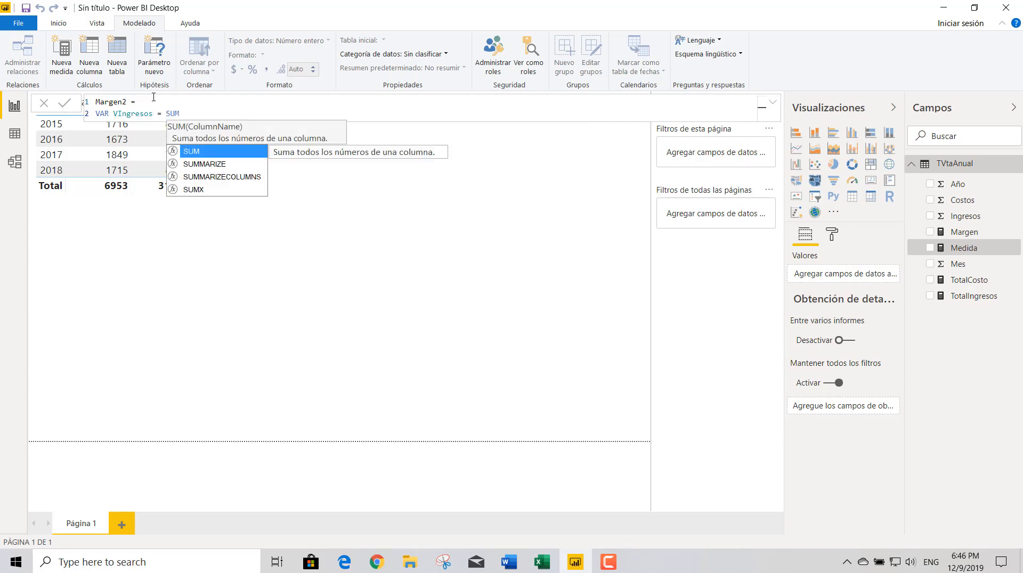
text(()
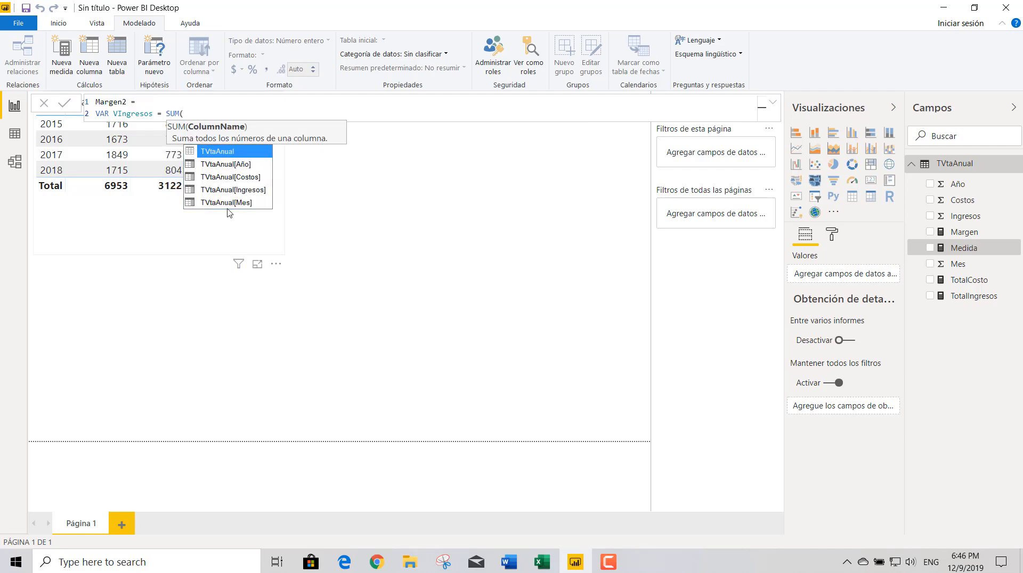
click(223, 190)
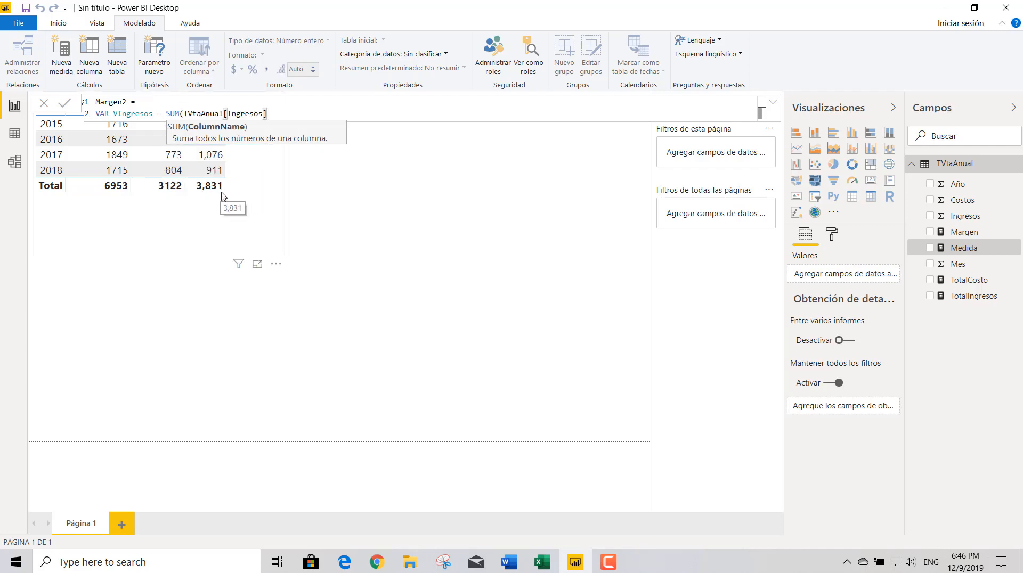
text())
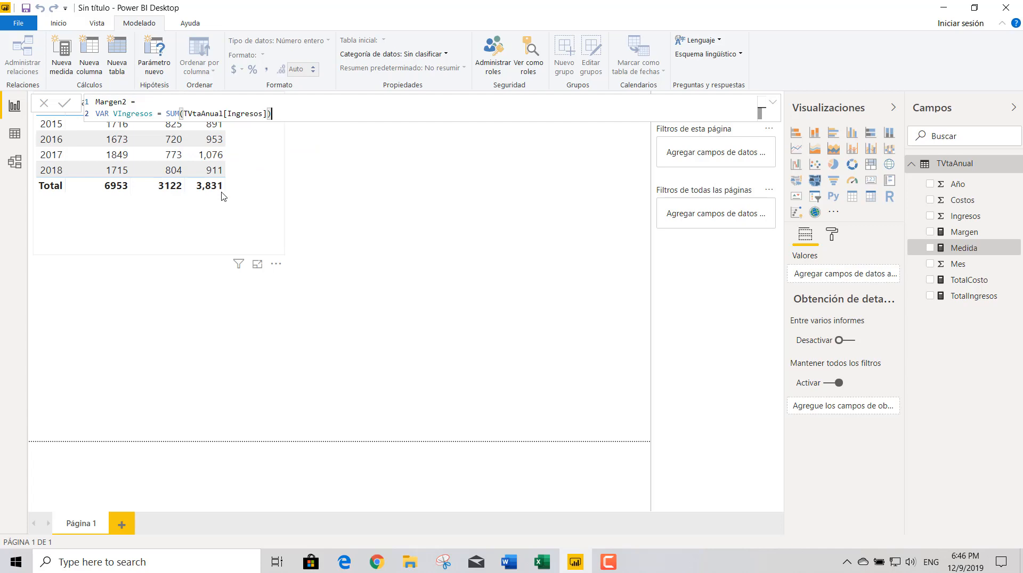
- On the following line of the formula, declare the variable VCosto as SUM(TVtaAnual[Costos])
key(shift+Return)
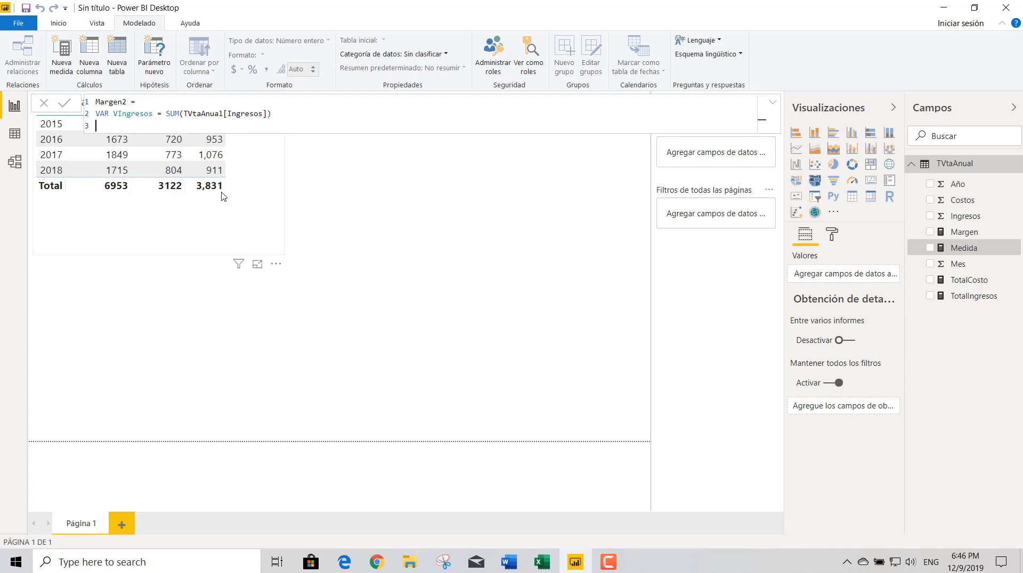
text(VAR VCosto = SUM)
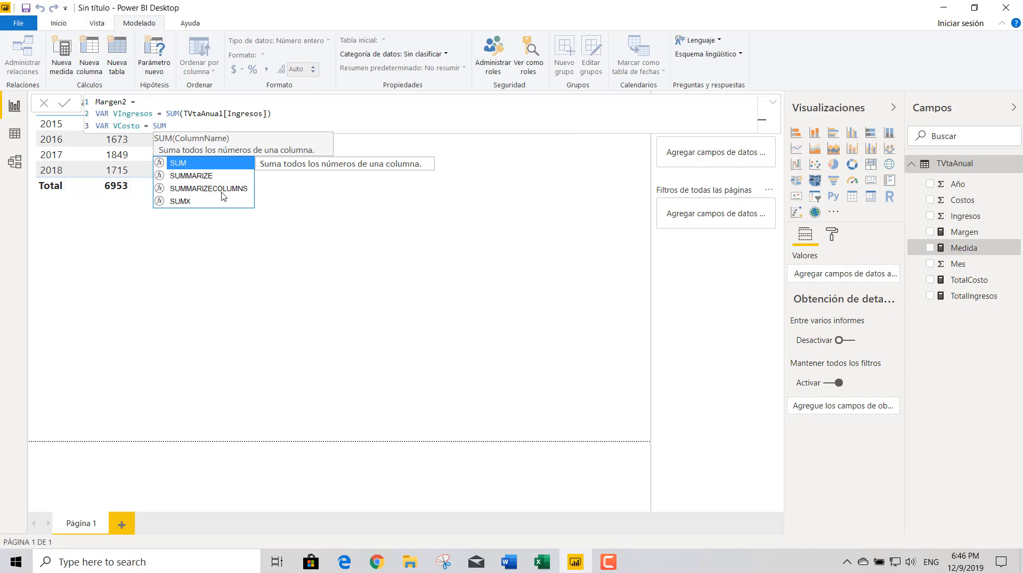
text(()
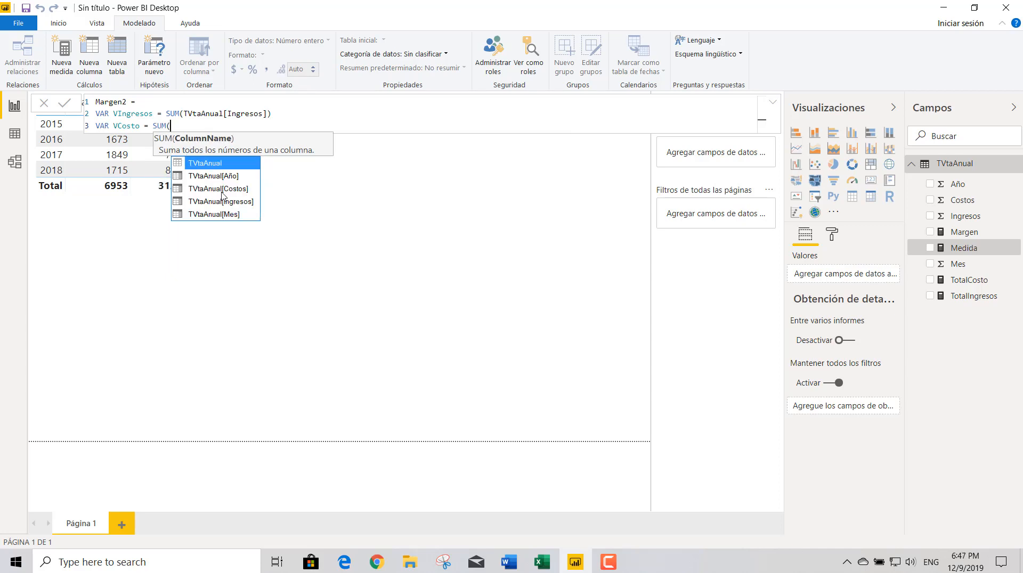
key(Down)
key(Down)
key(Tab)
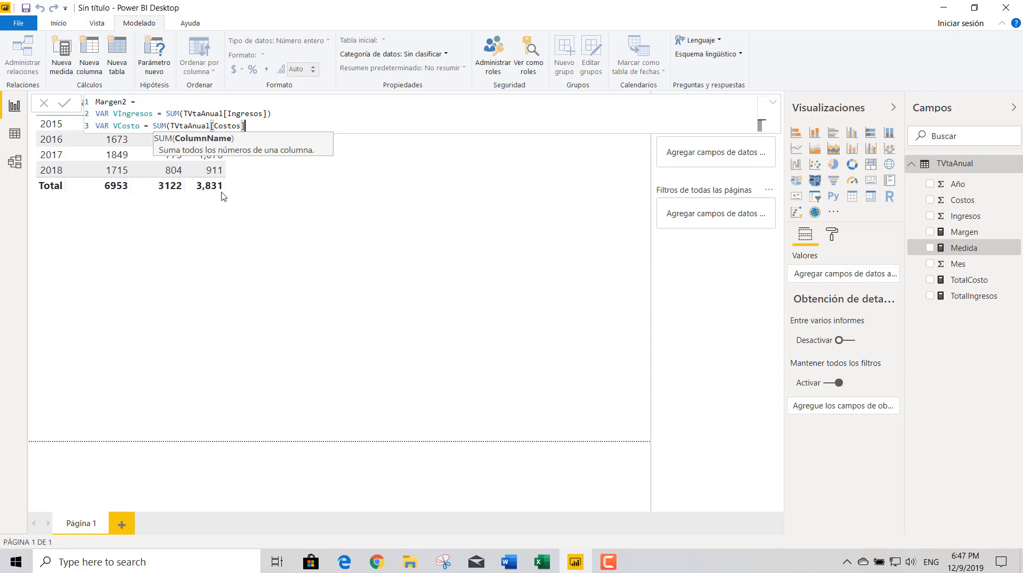
text())
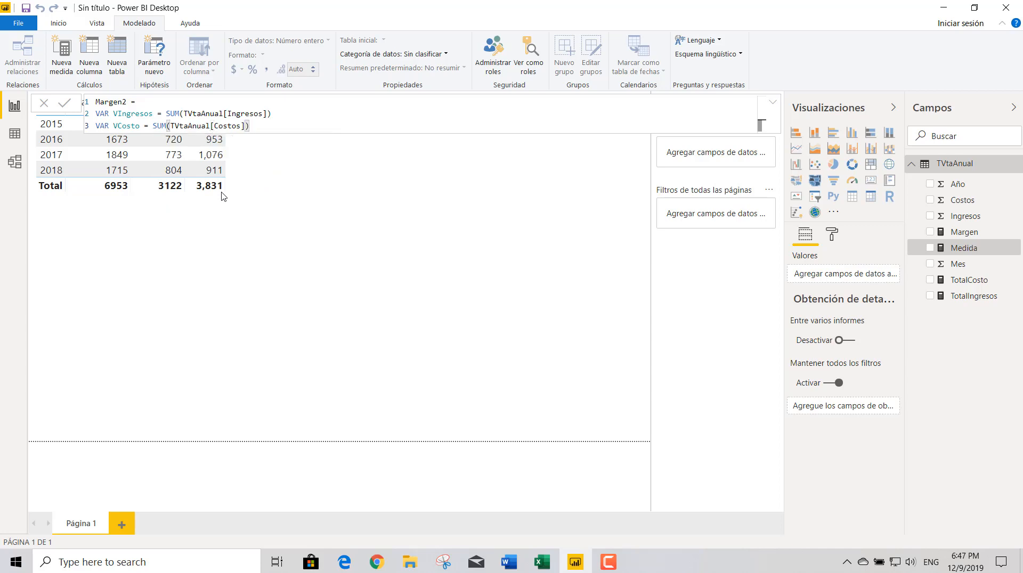
- Finish the Margen2 formula with RETURN and VIngresos-VCosto on separate lines, and commit the measure
key(shift+Return)
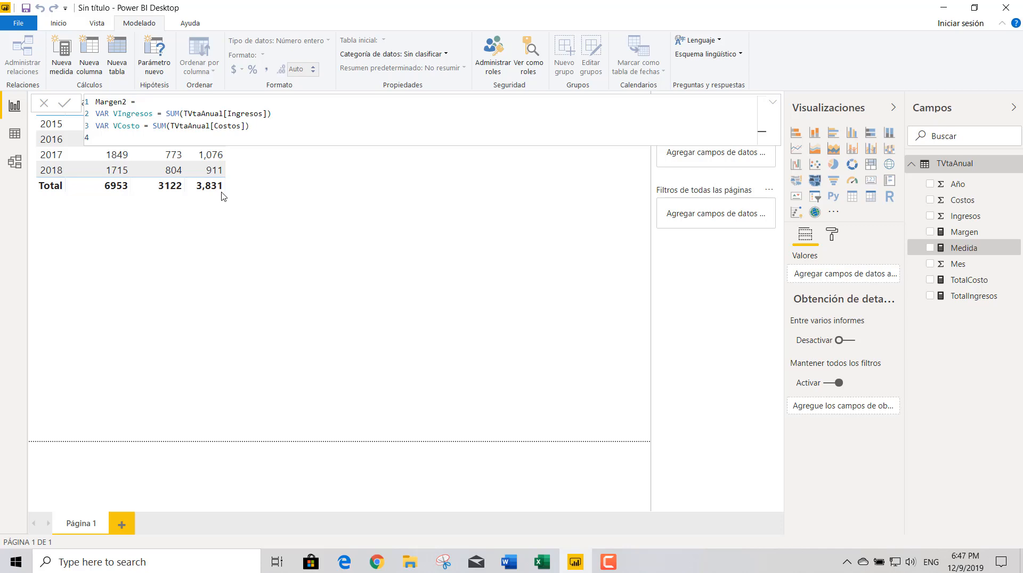
text(RETURN)
key(shift+Return)
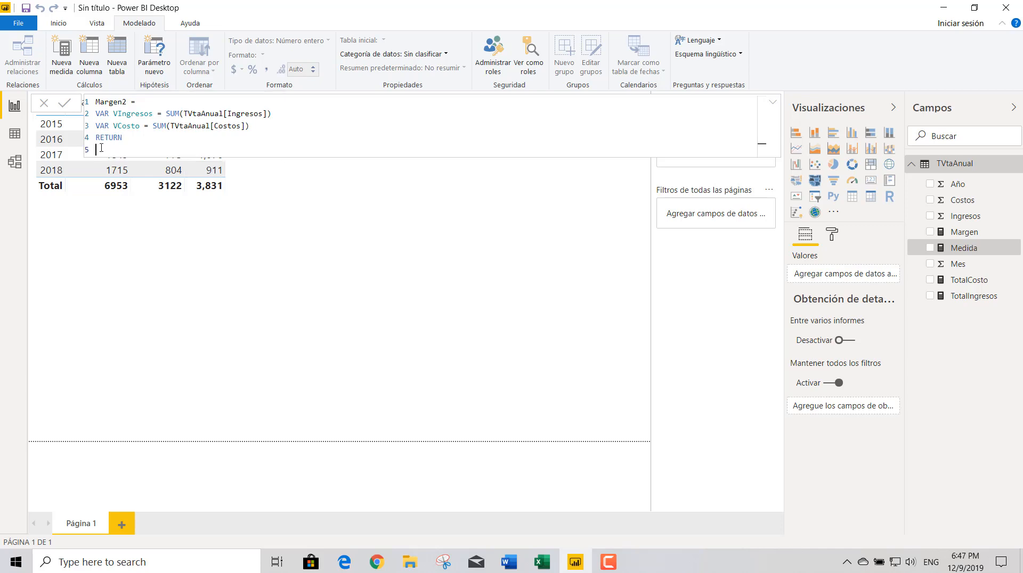
text(V)
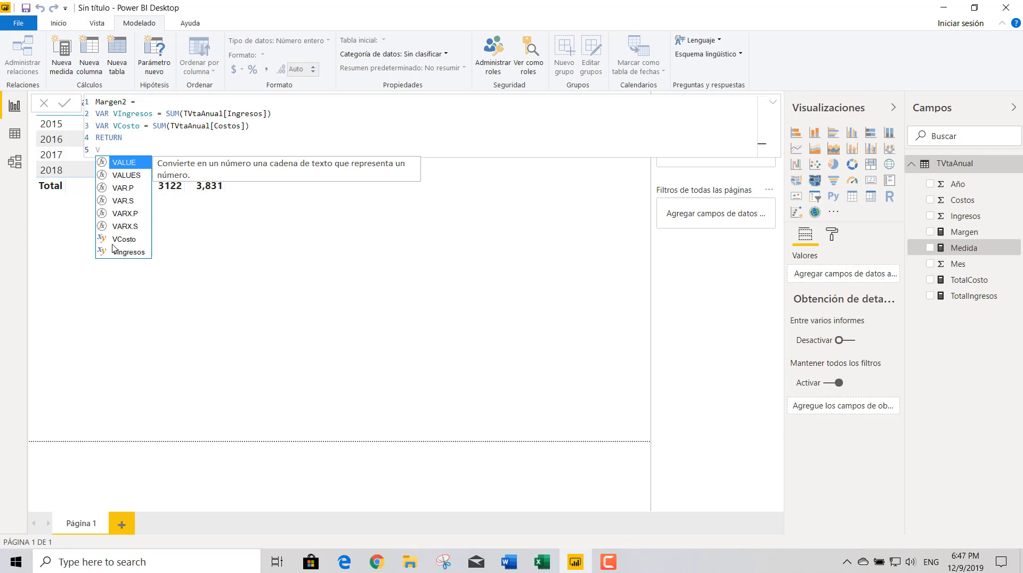
double_click(119, 252)
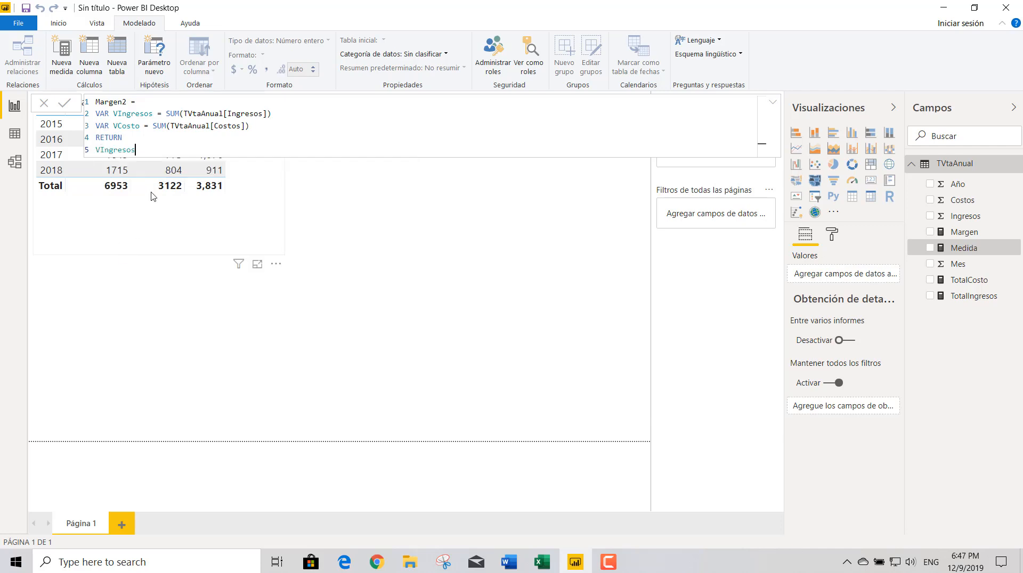
text(-V)
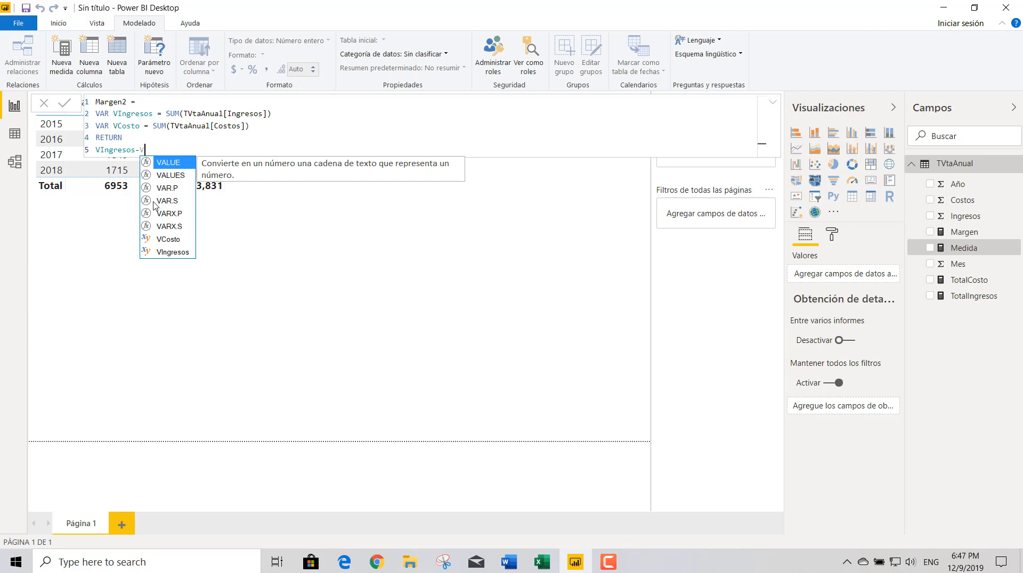
double_click(165, 240)
click(64, 102)
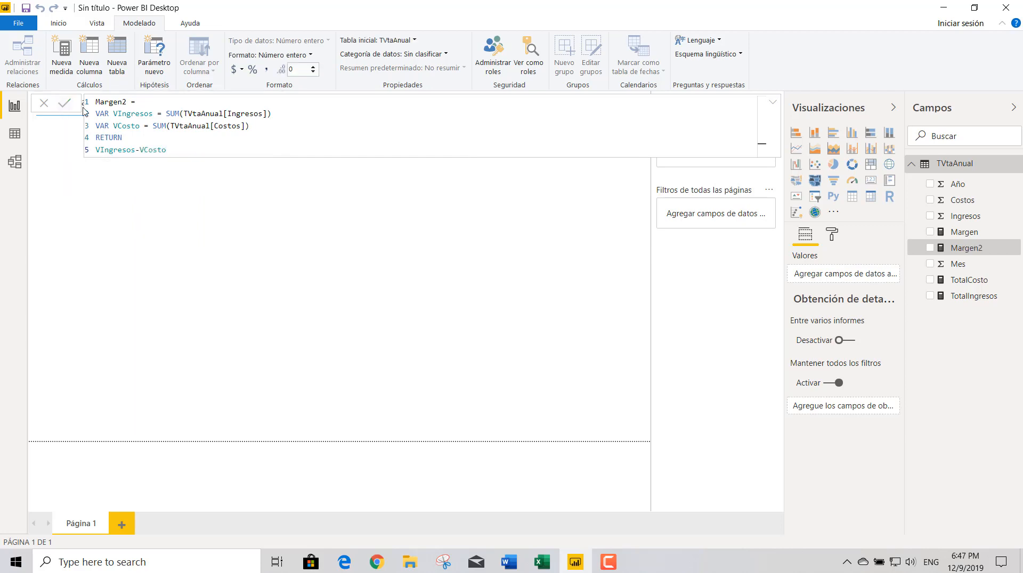
- Add Margen2 to the table visual and format the measure with a thousands separator
click(261, 208)
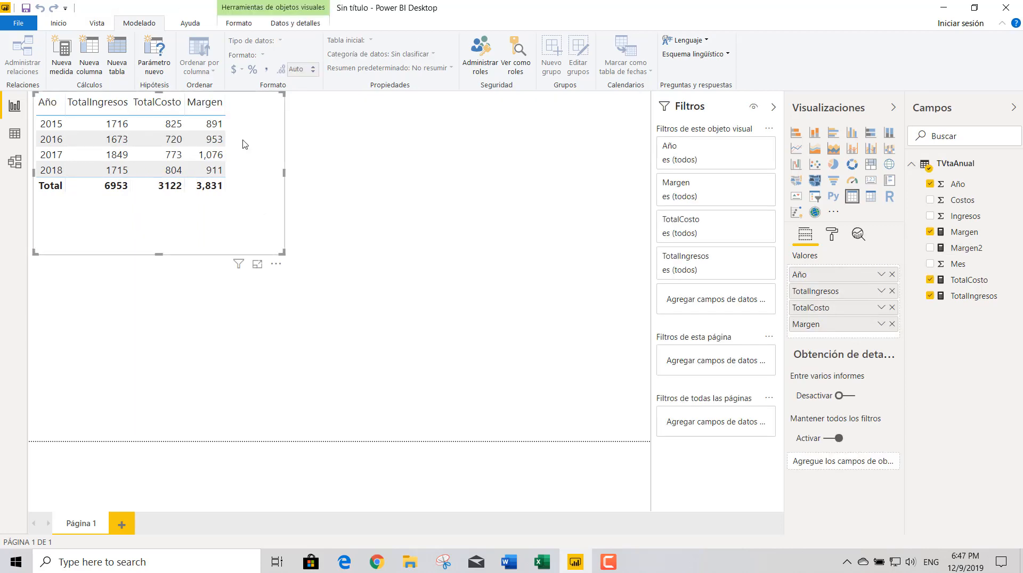
click(930, 248)
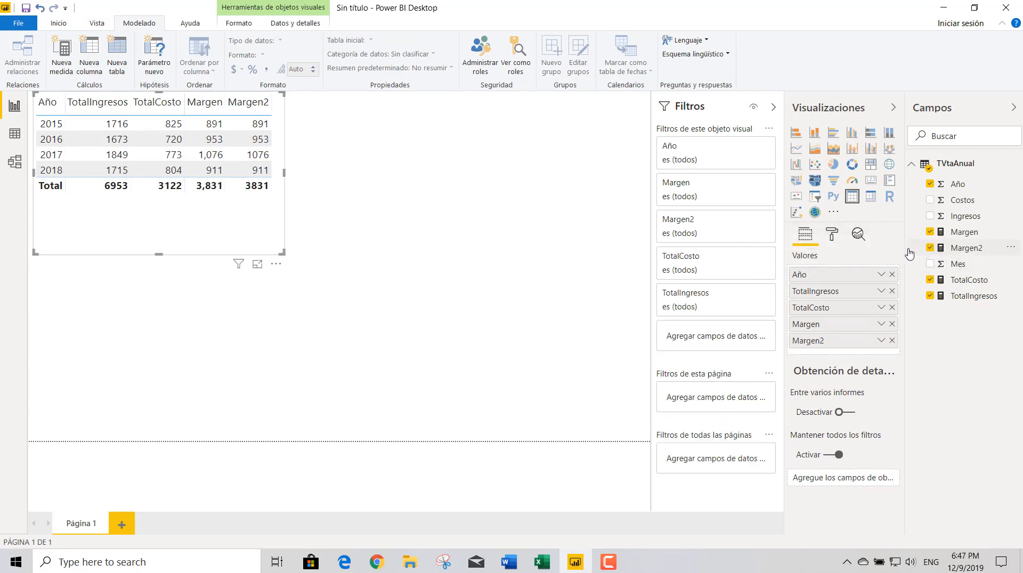
click(948, 249)
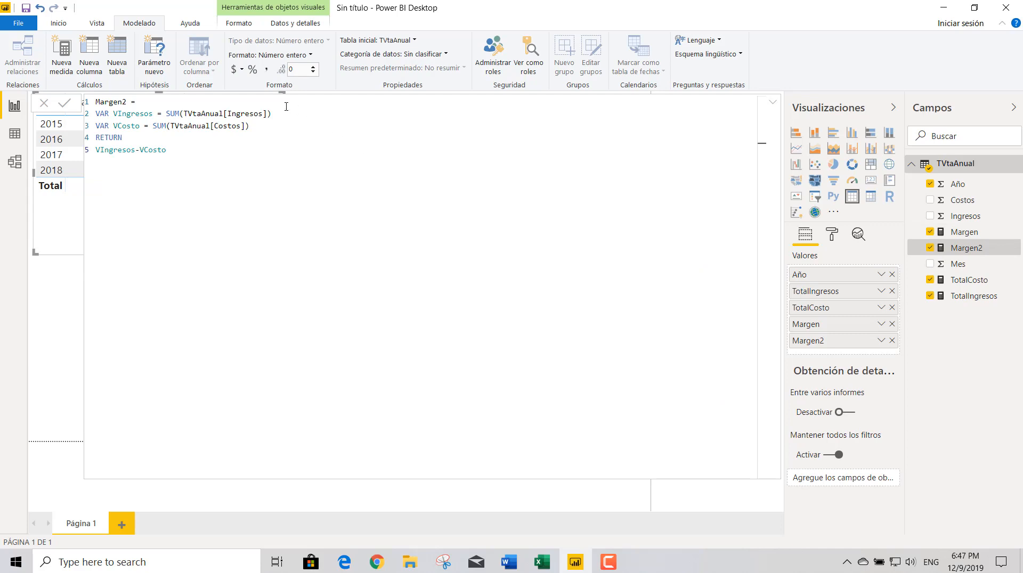
click(84, 278)
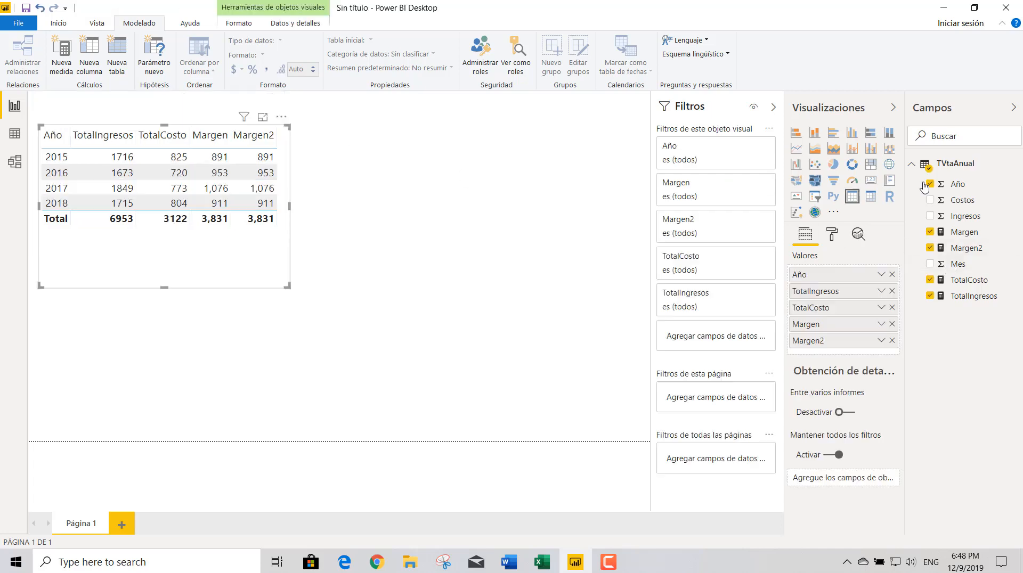
- Open the Margen2 measure's formula to review its variables and RETURN expression
click(968, 249)
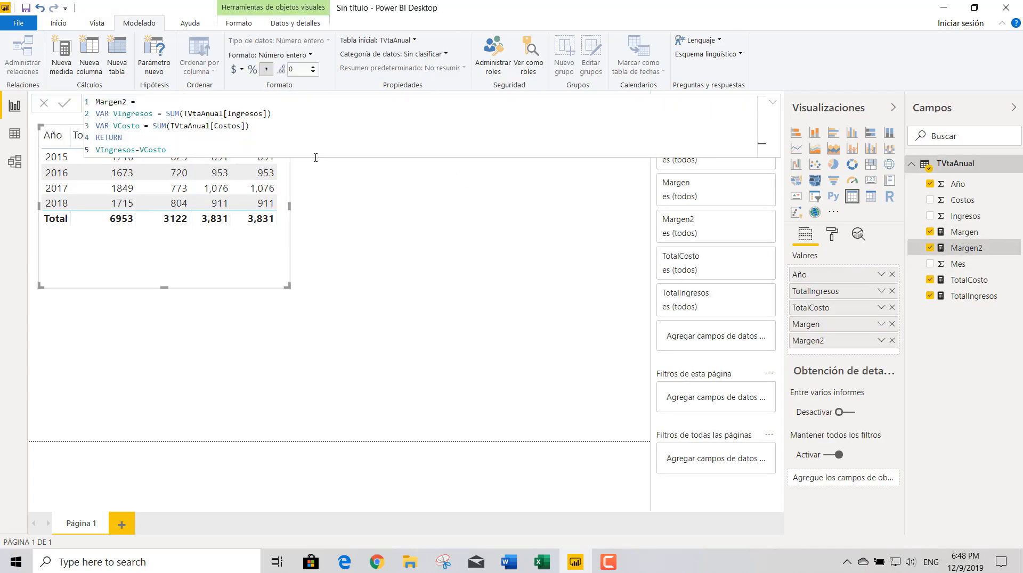